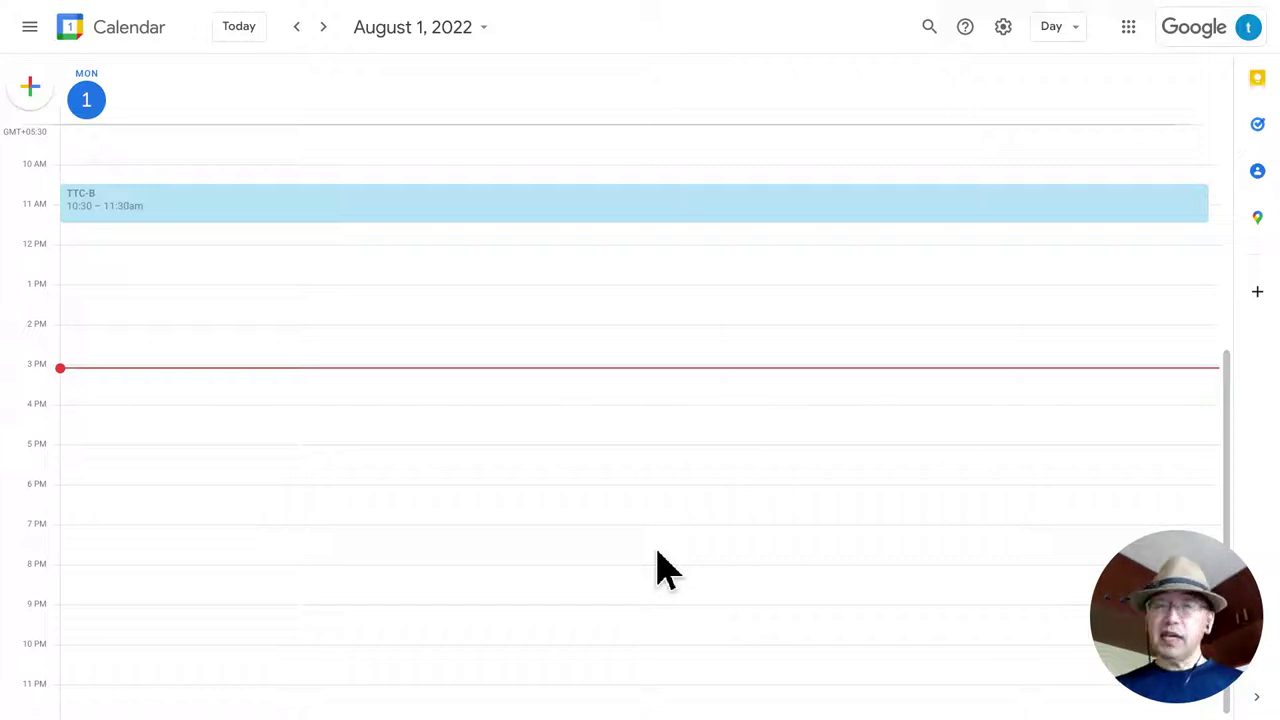
Create an event at 4 PM on August 1 titled 'TTC-B コース', converting コース to katakana.
click(144, 413)
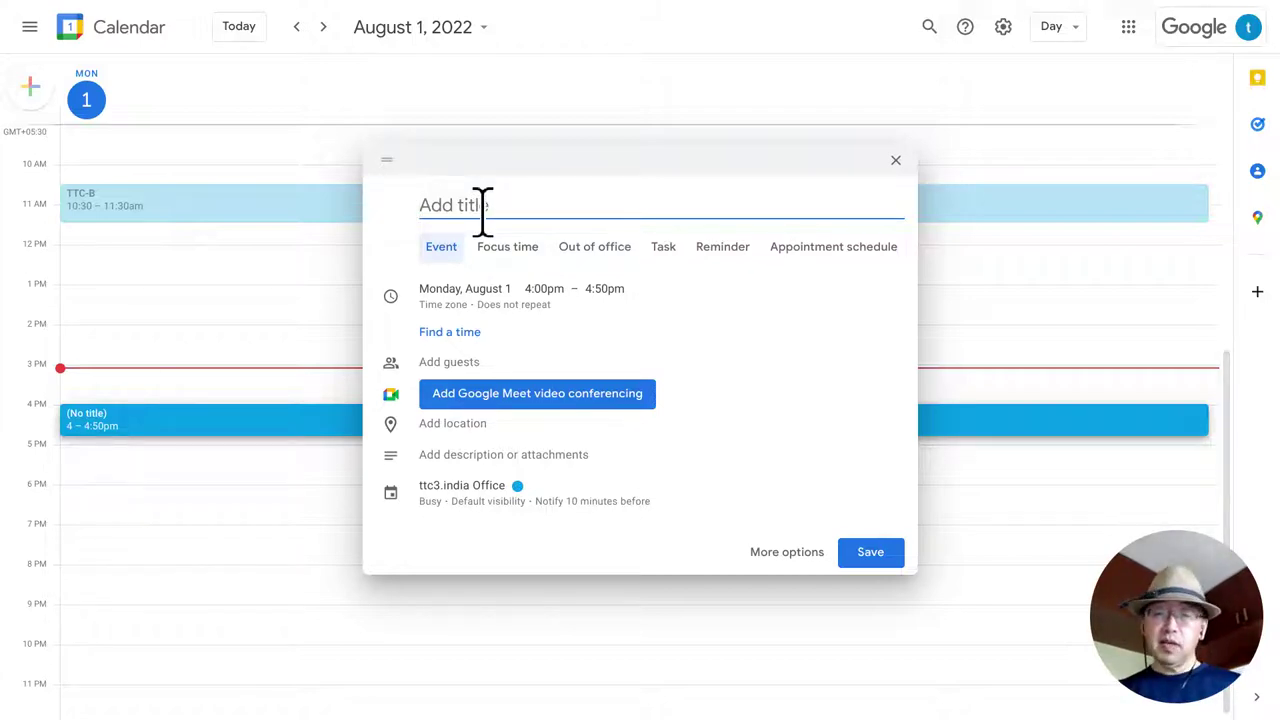
text(TTC)
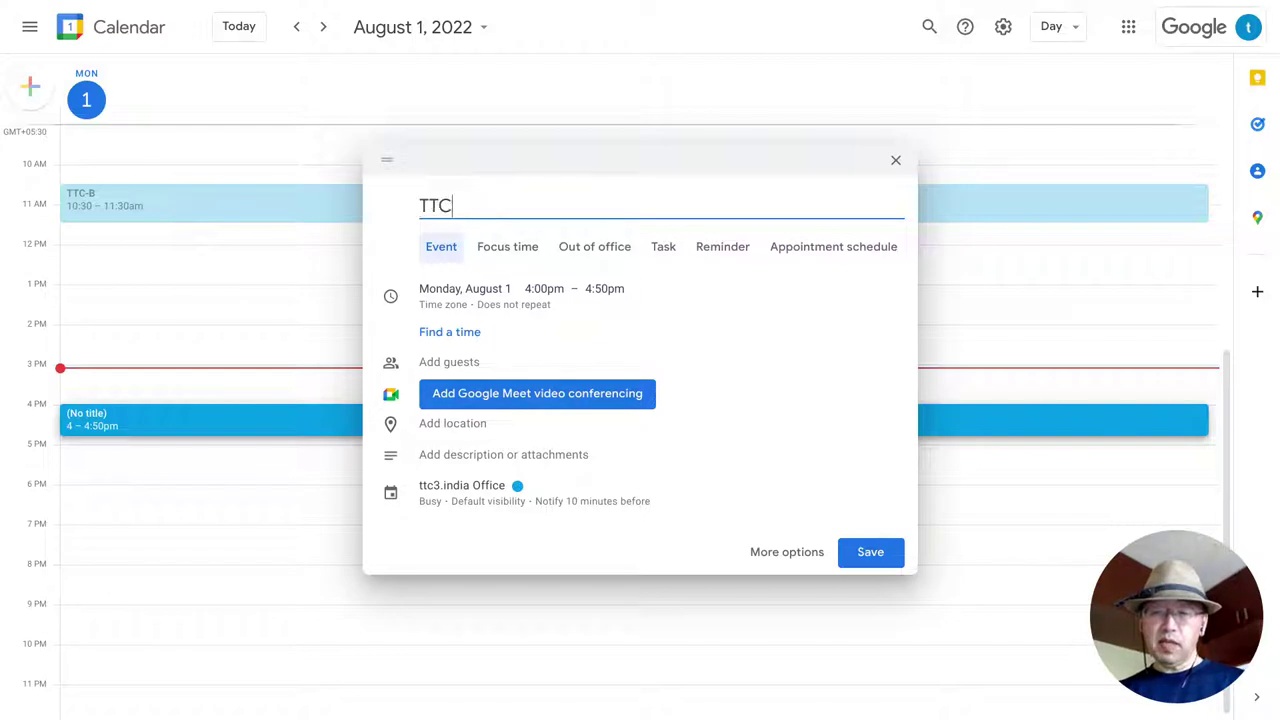
text(-B ko-s)
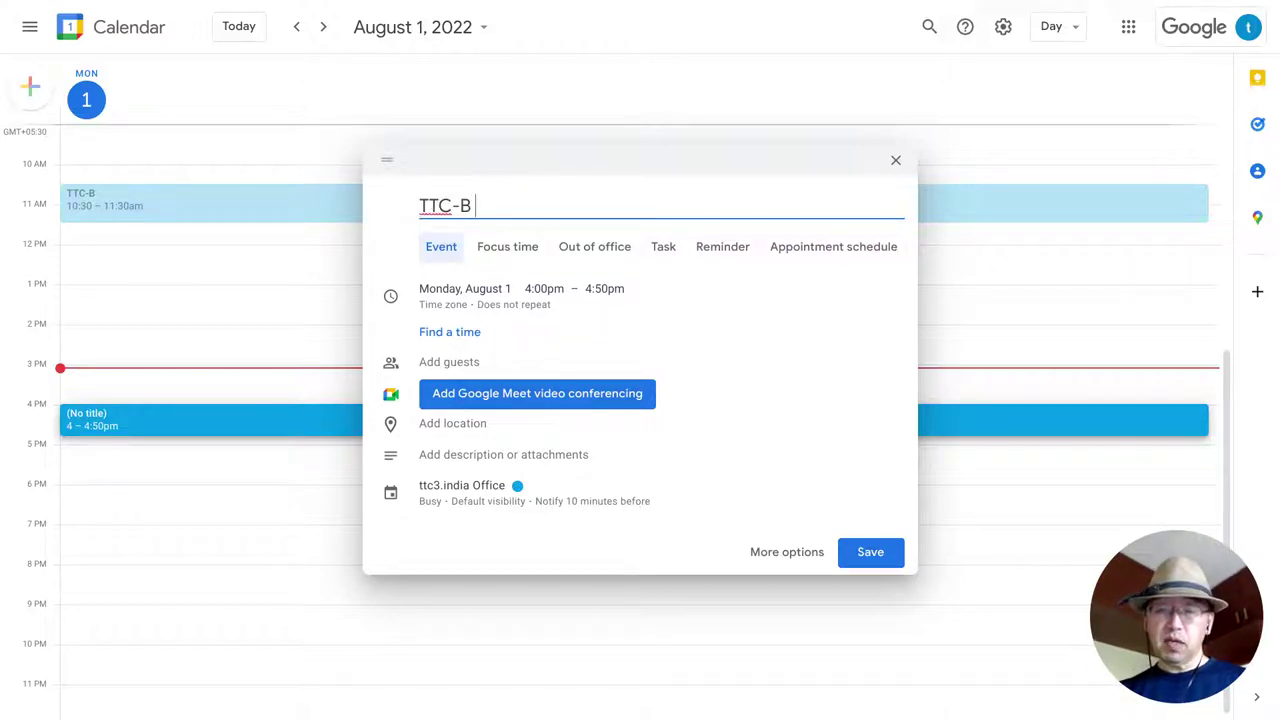
key(BackSpace)
key(BackSpace)
key(BackSpace)
key(BackSpace)
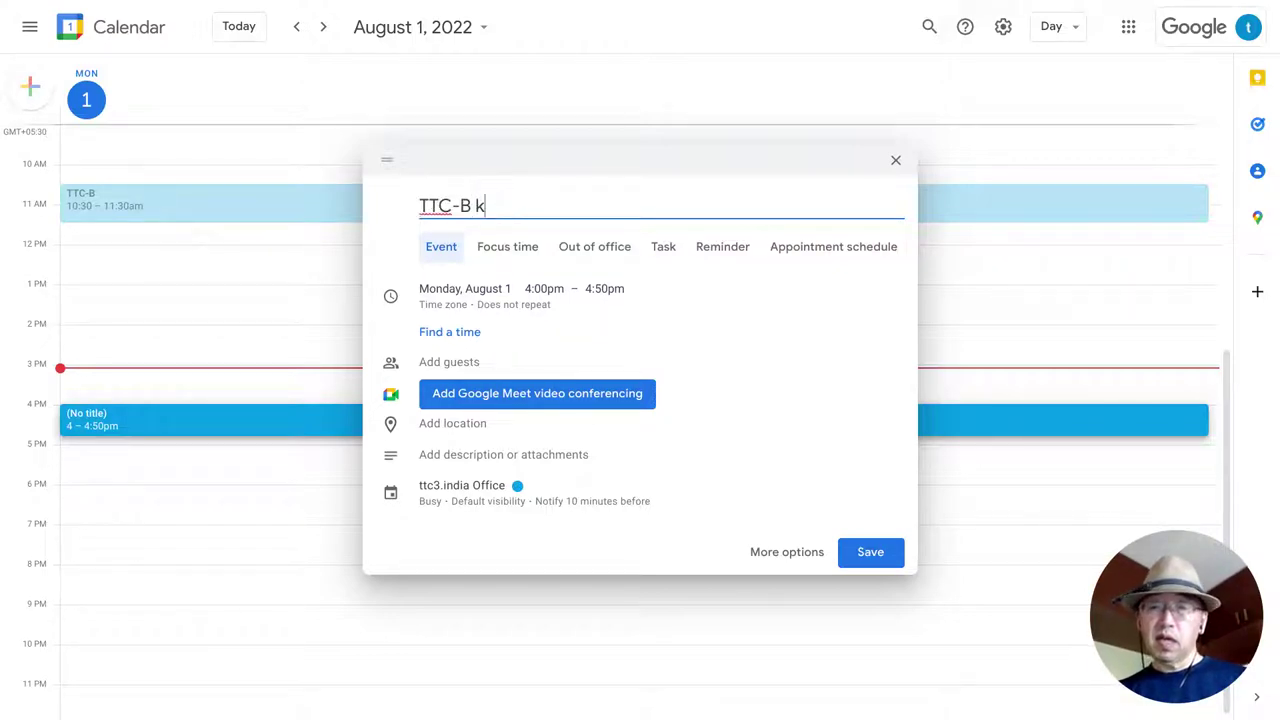
text(ko-su)
key(F7)
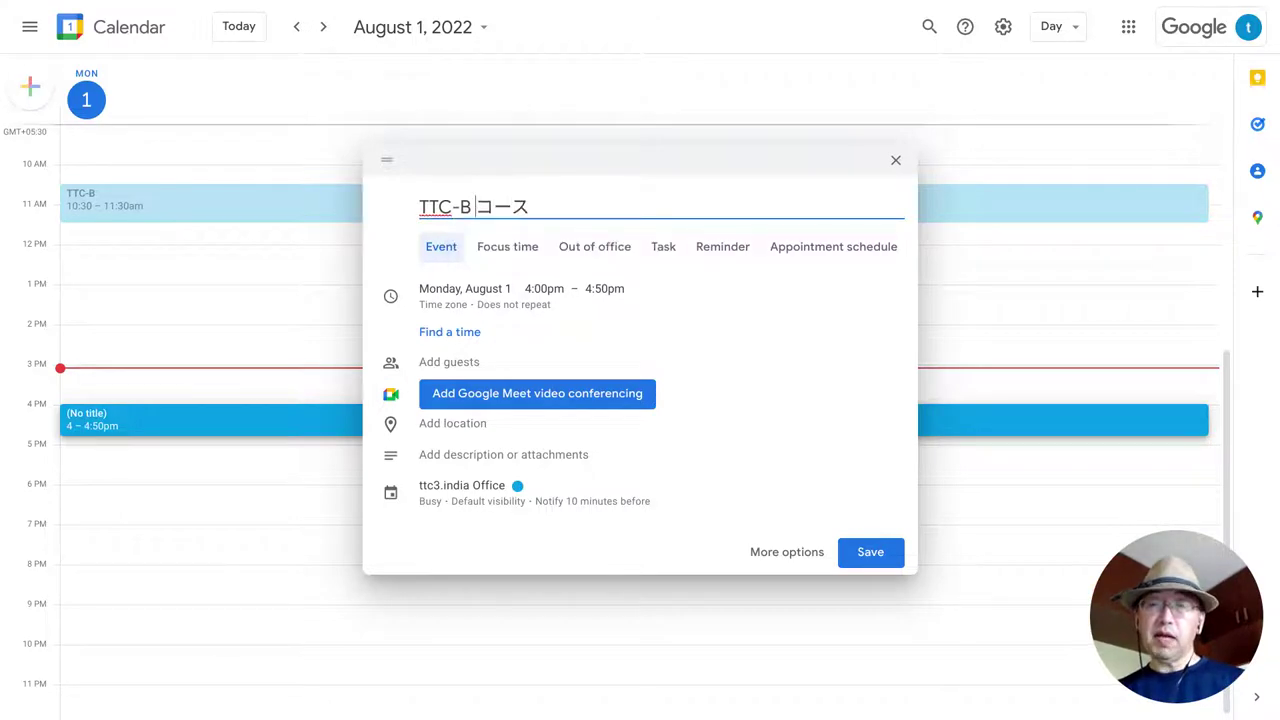
key(Return)
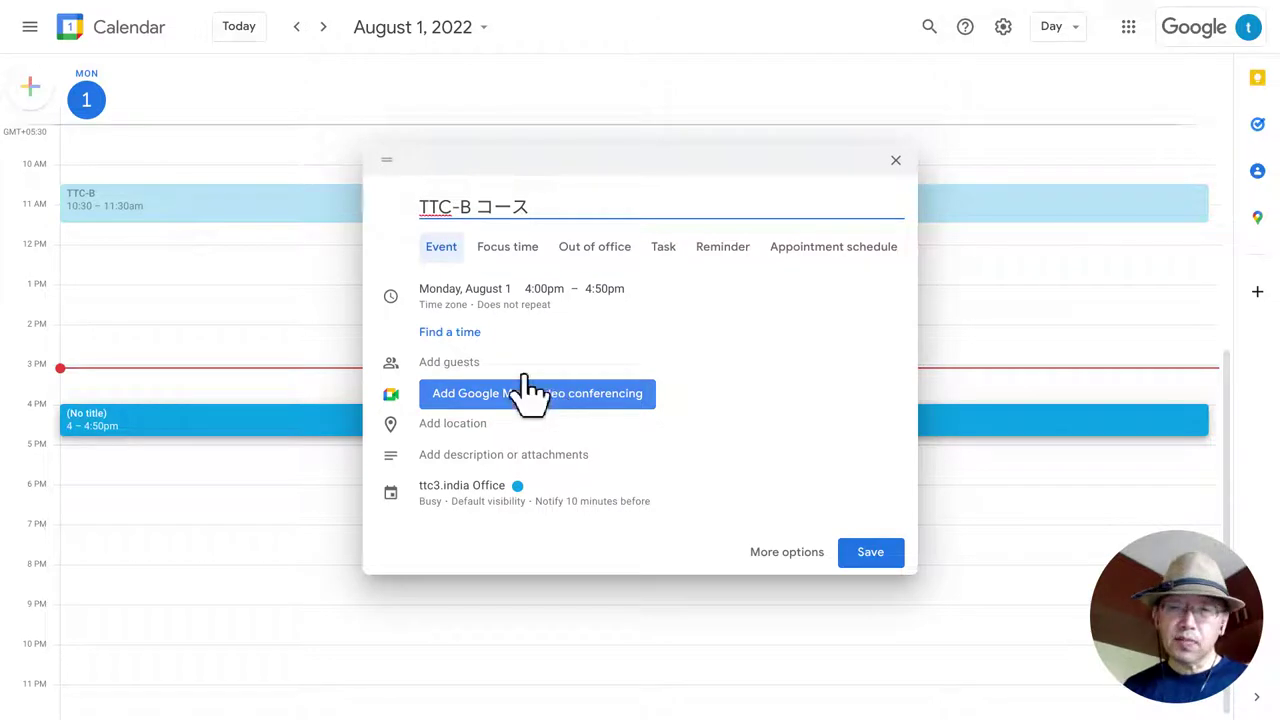
Attach a Google Meet video call to the event and bring up its video call options.
click(578, 400)
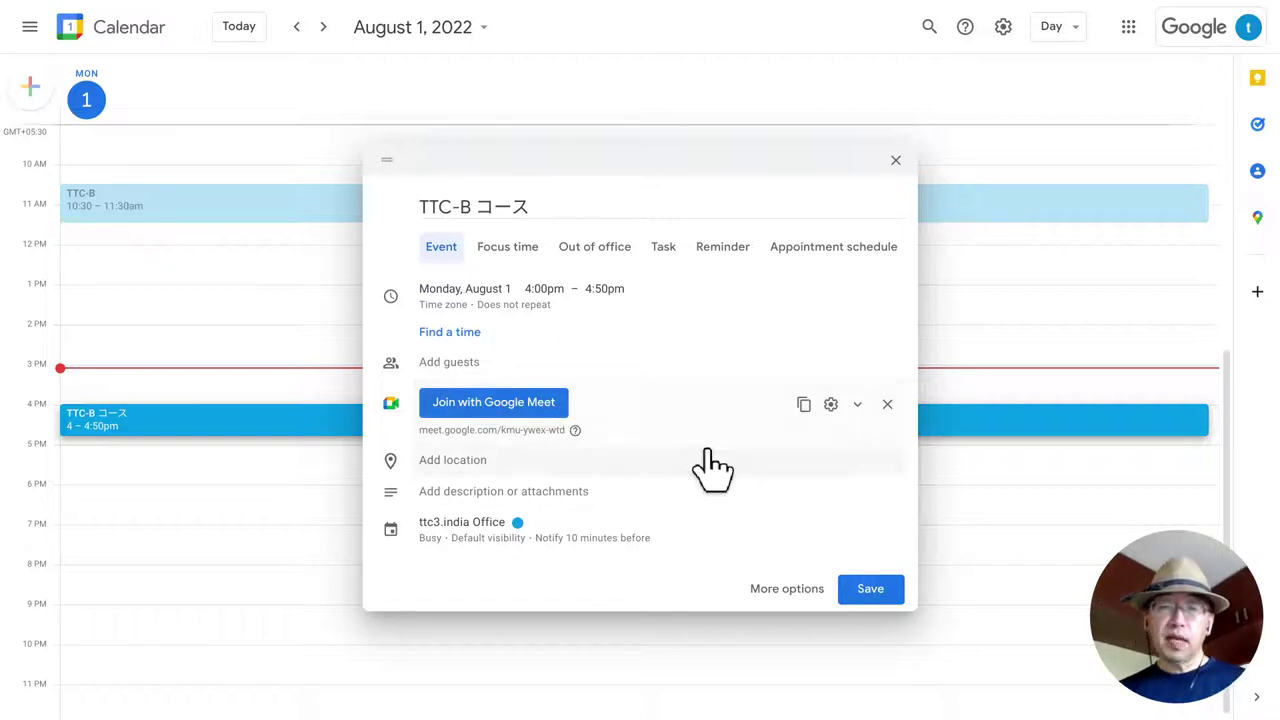
click(831, 410)
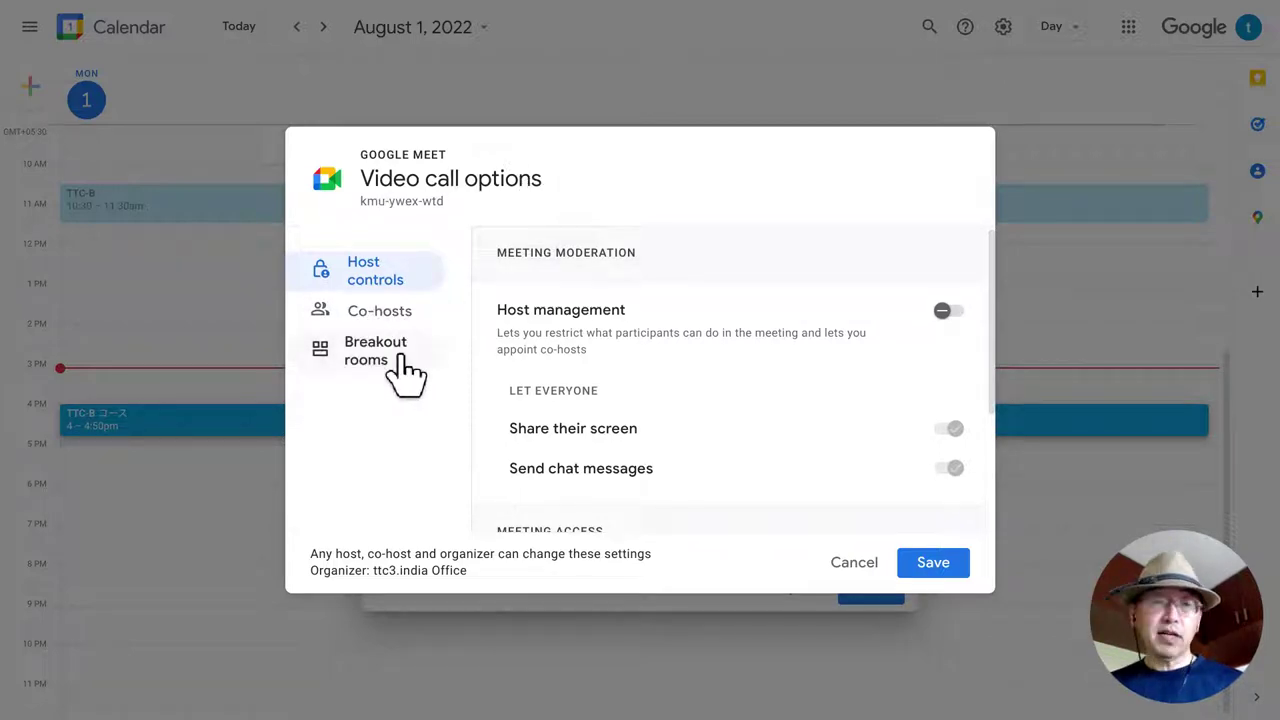
Change the breakout room count from 2 to 15, creating Breakout 1 through Breakout 15.
click(352, 352)
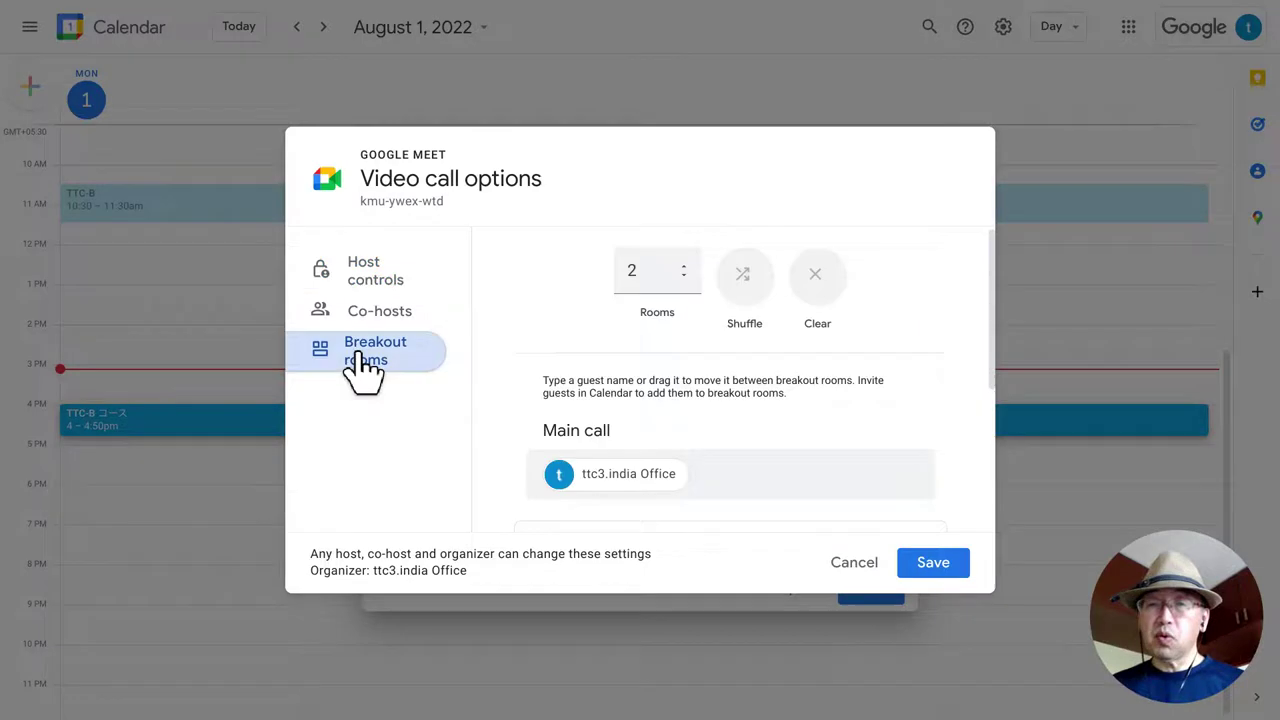
click(671, 268)
key(BackSpace)
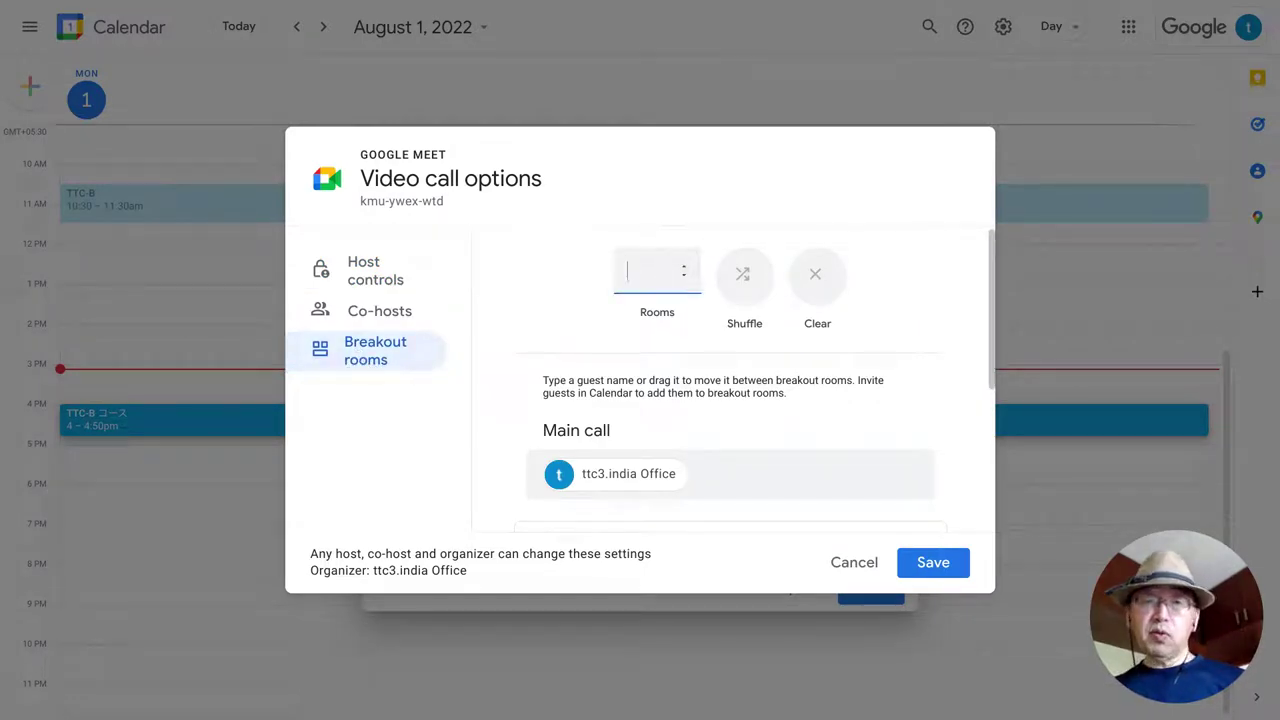
text(15)
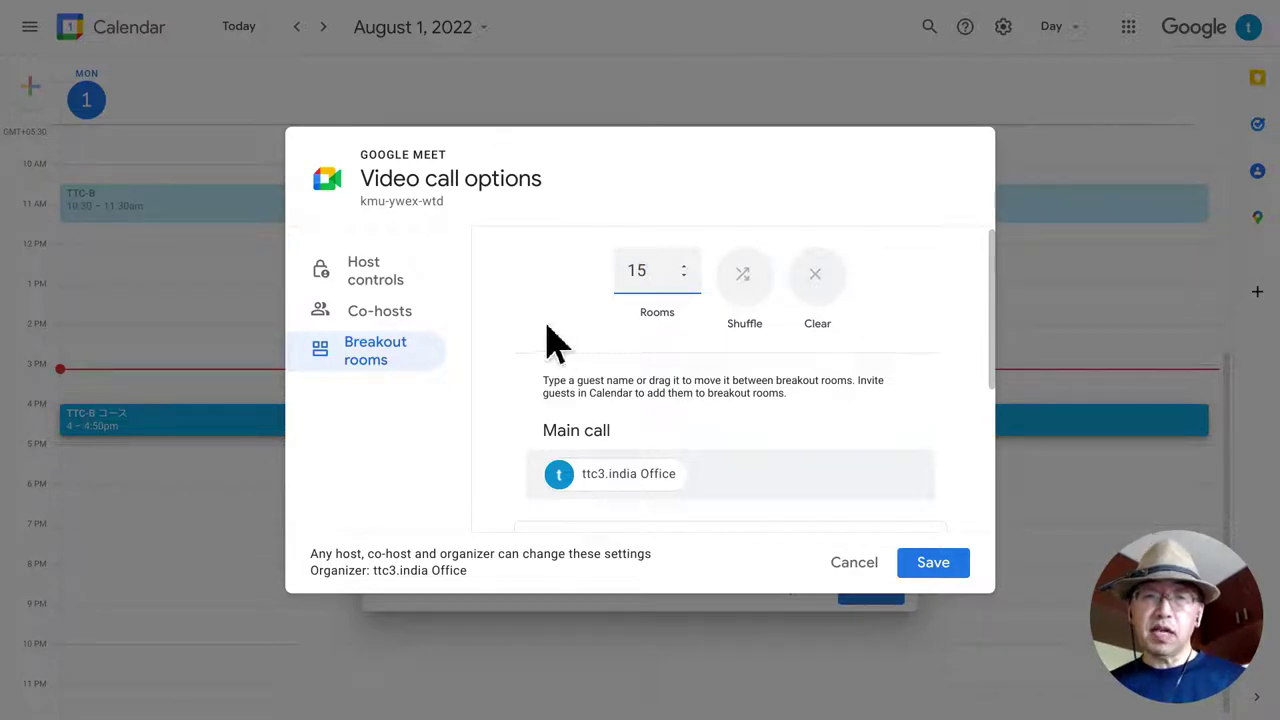
click(609, 328)
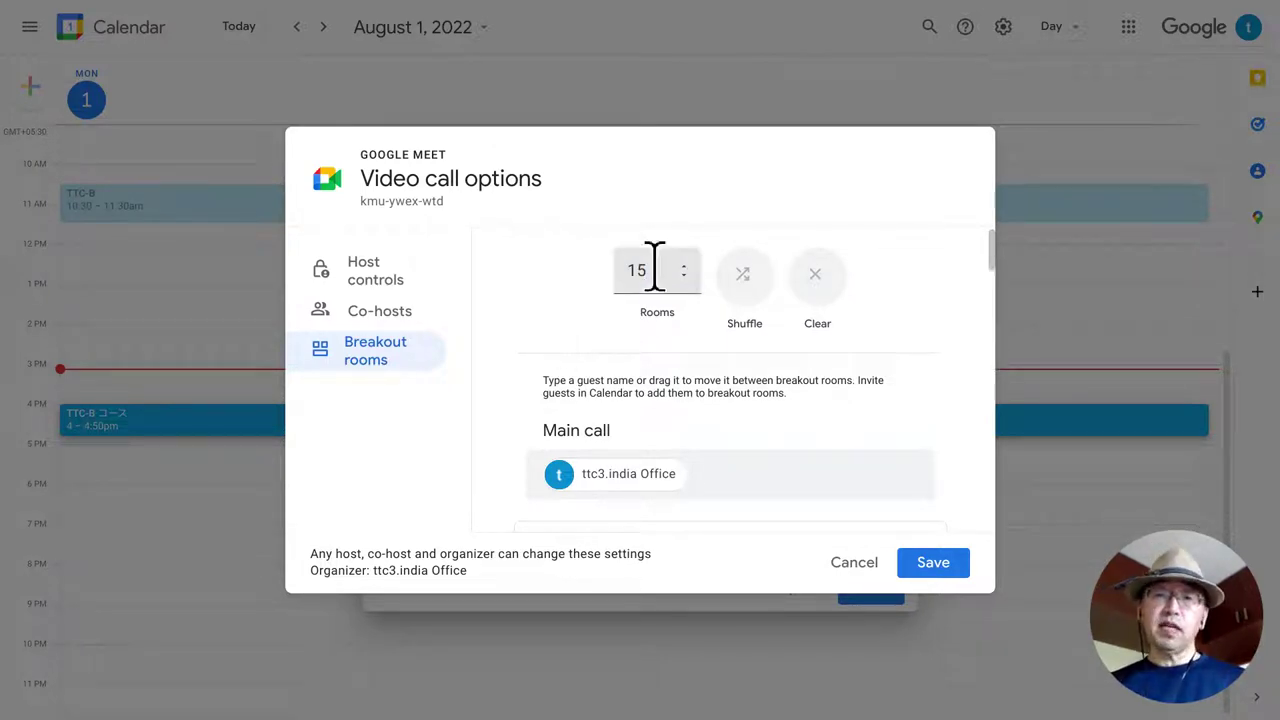
scroll(643, 455, down, 2)
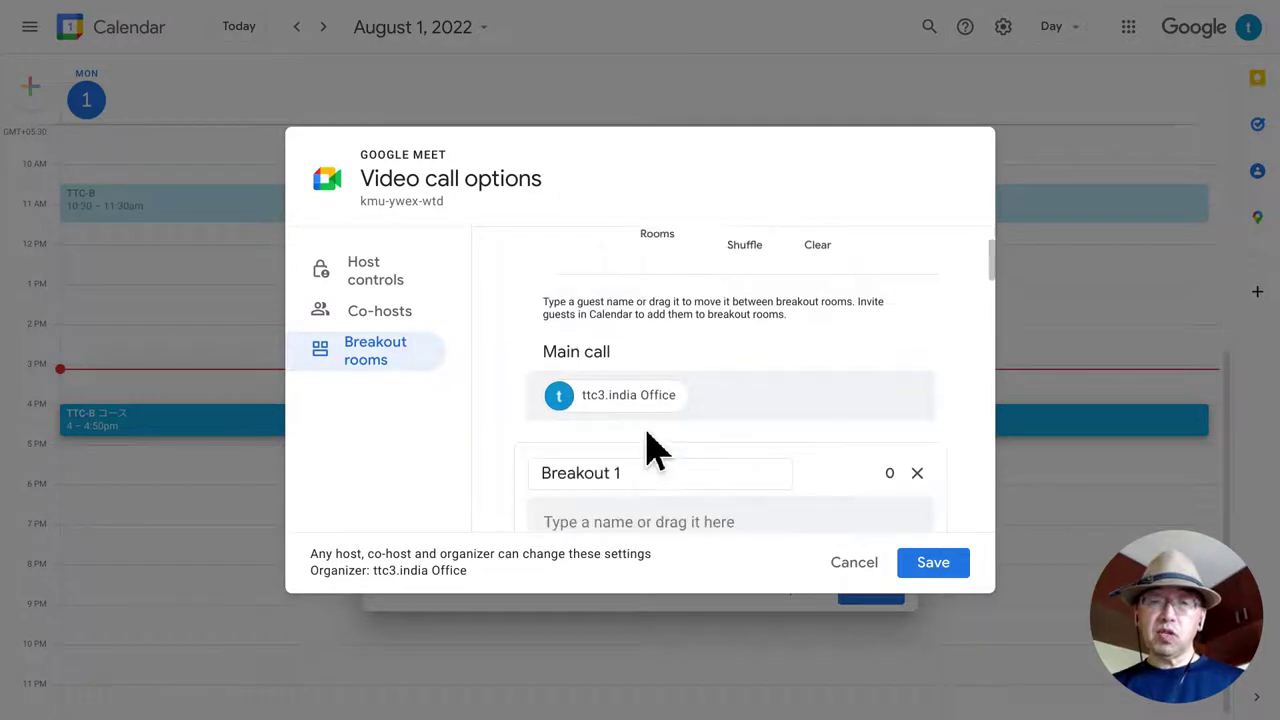
scroll(645, 450, down, 10)
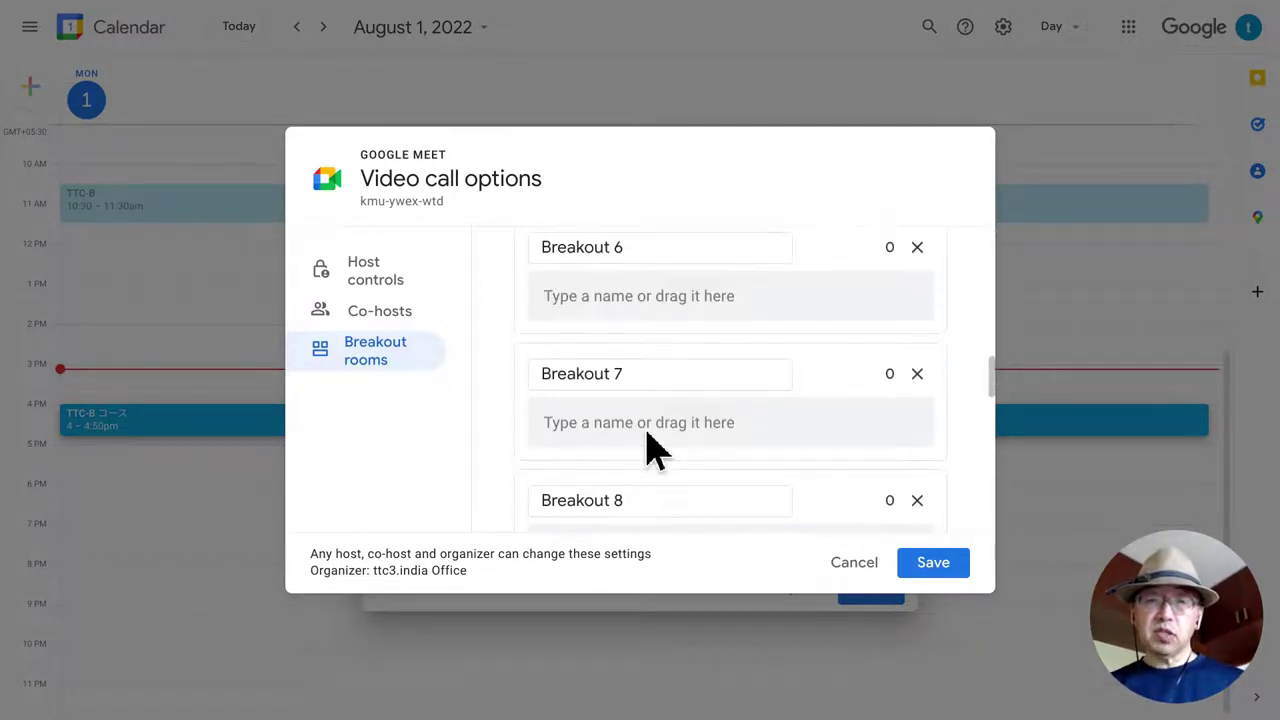
scroll(648, 432, down, 8)
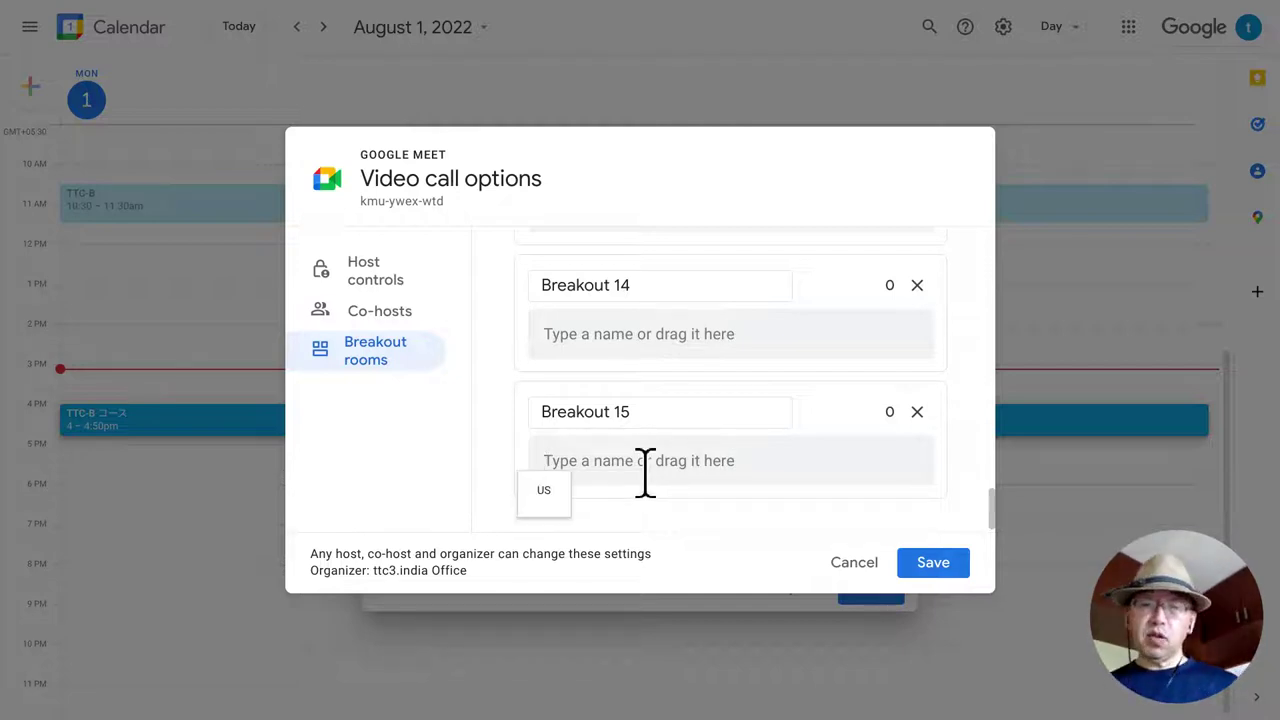
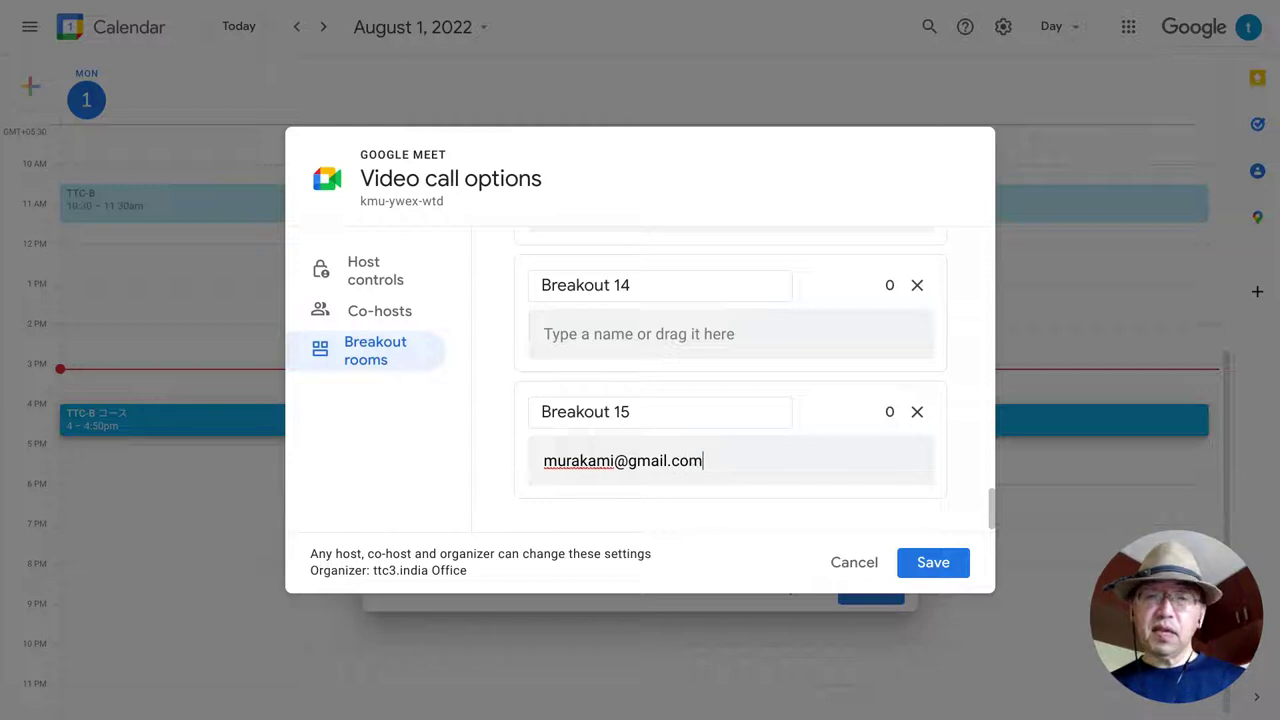
Enter a participant's e-mail address for Breakout 15 and another for Breakout 14.
click(614, 340)
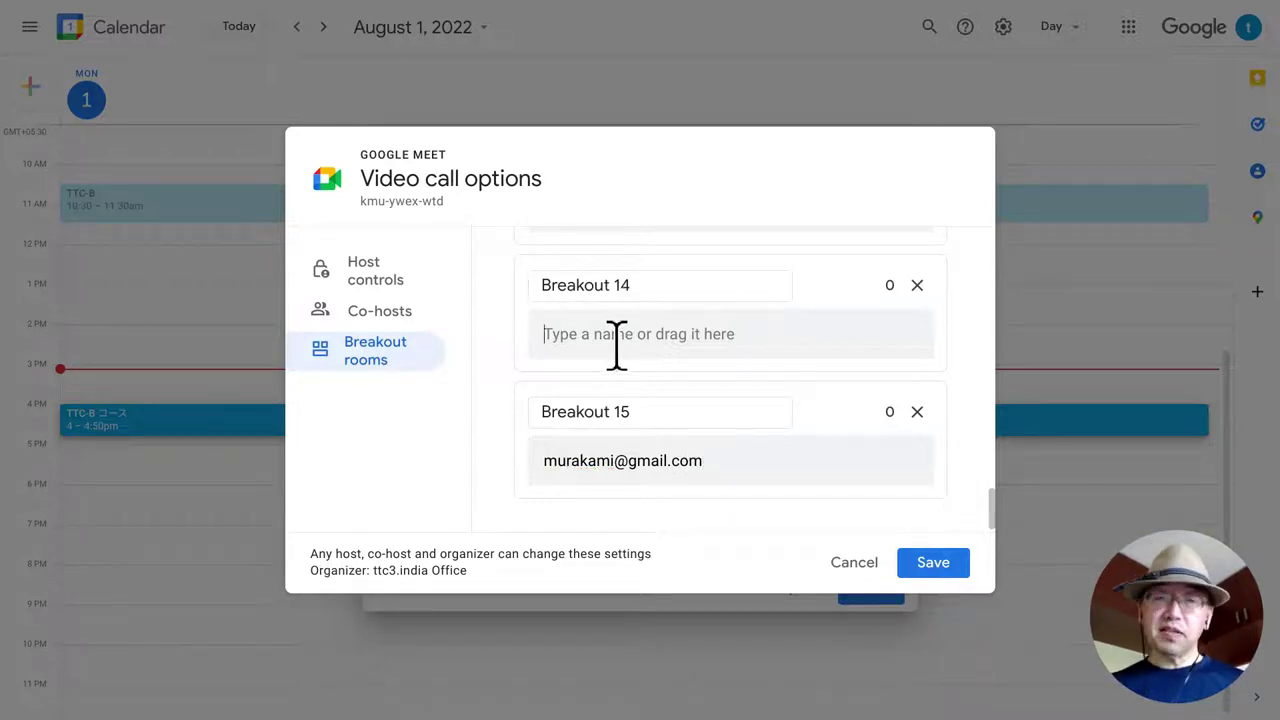
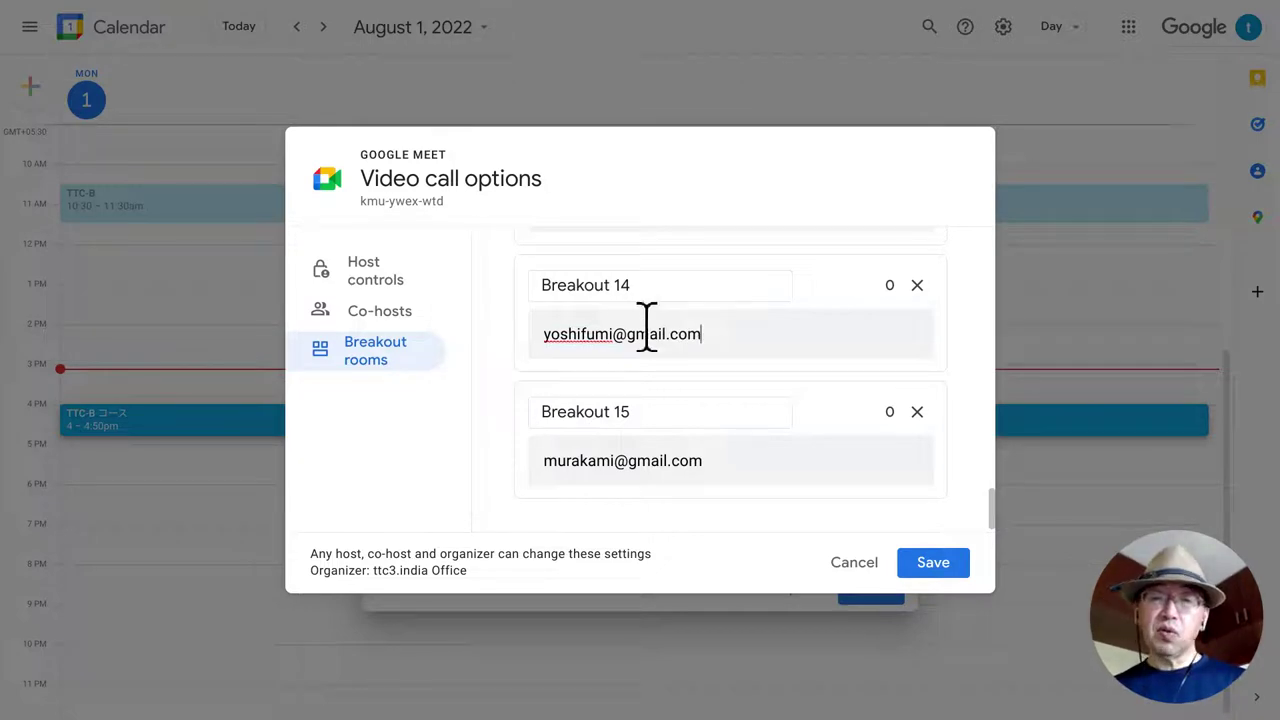
scroll(671, 326, up, 1)
Review the breakout room list and save the breakout room settings.
scroll(671, 326, down, 1)
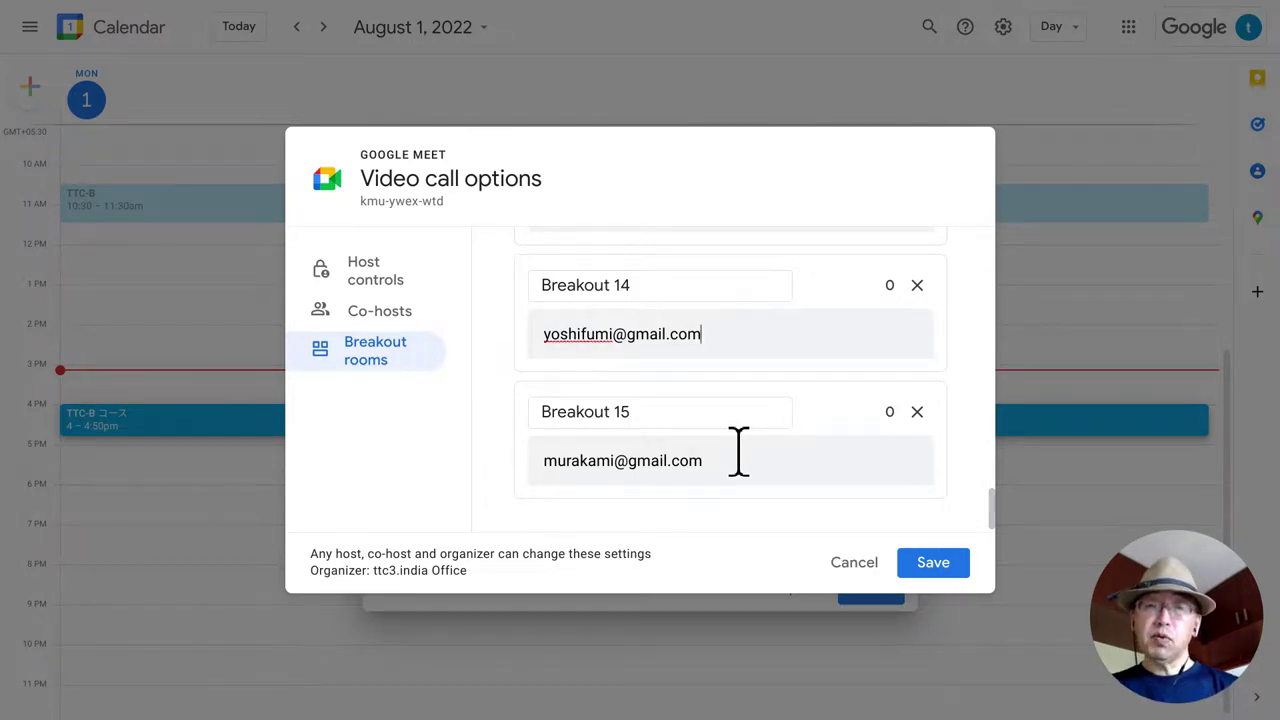
click(936, 566)
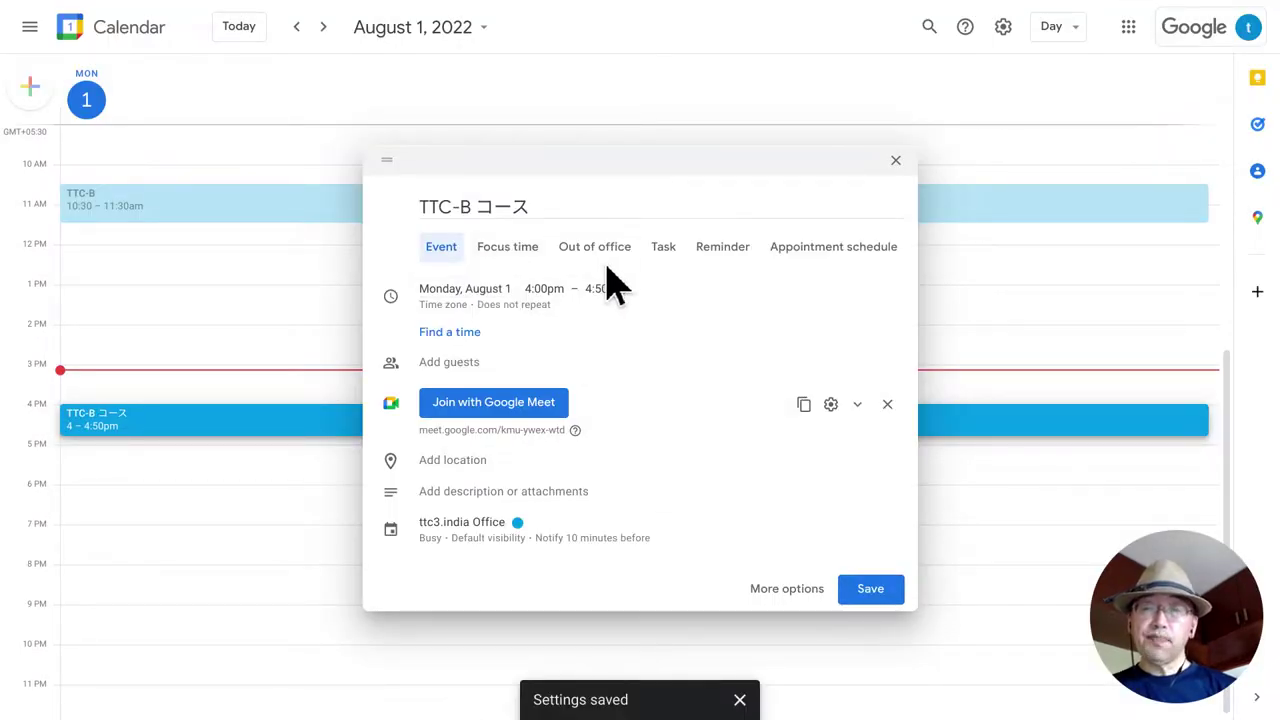
Expand the event's date and time details to show its repeat choices.
click(527, 308)
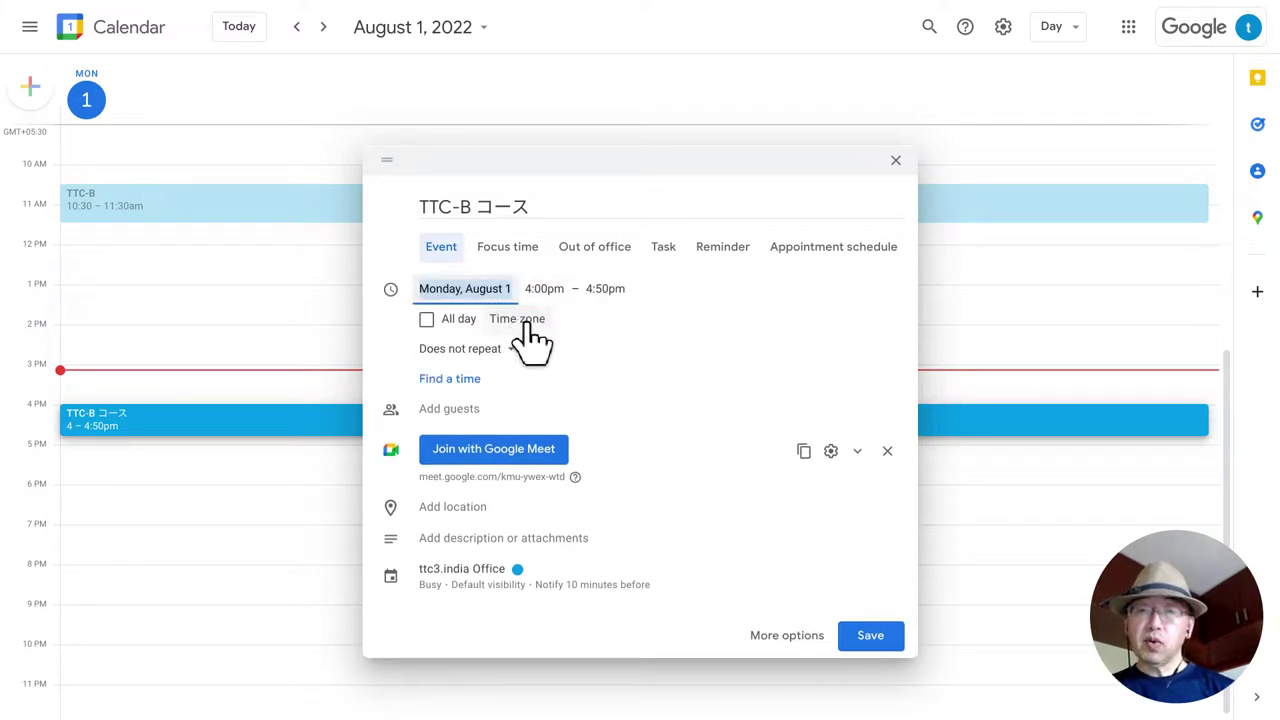
click(492, 352)
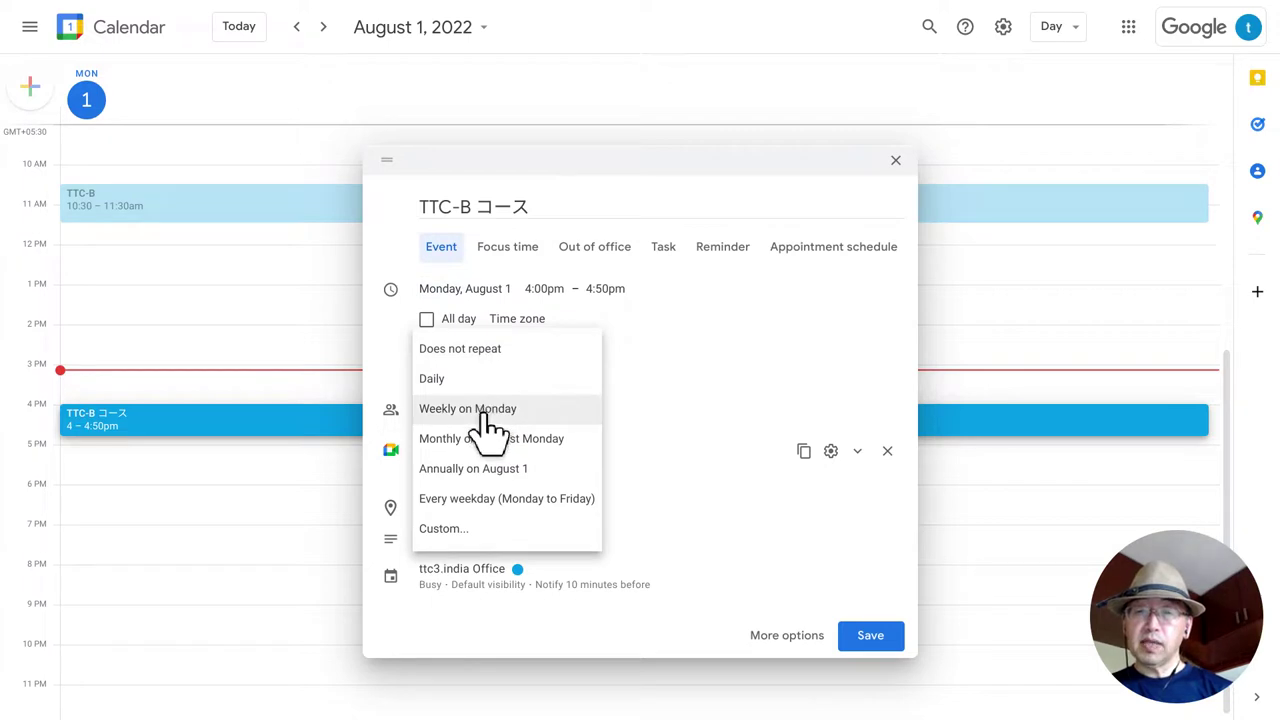
Set a custom repeat of weekly on Monday, ending after 10 occurrences.
click(457, 528)
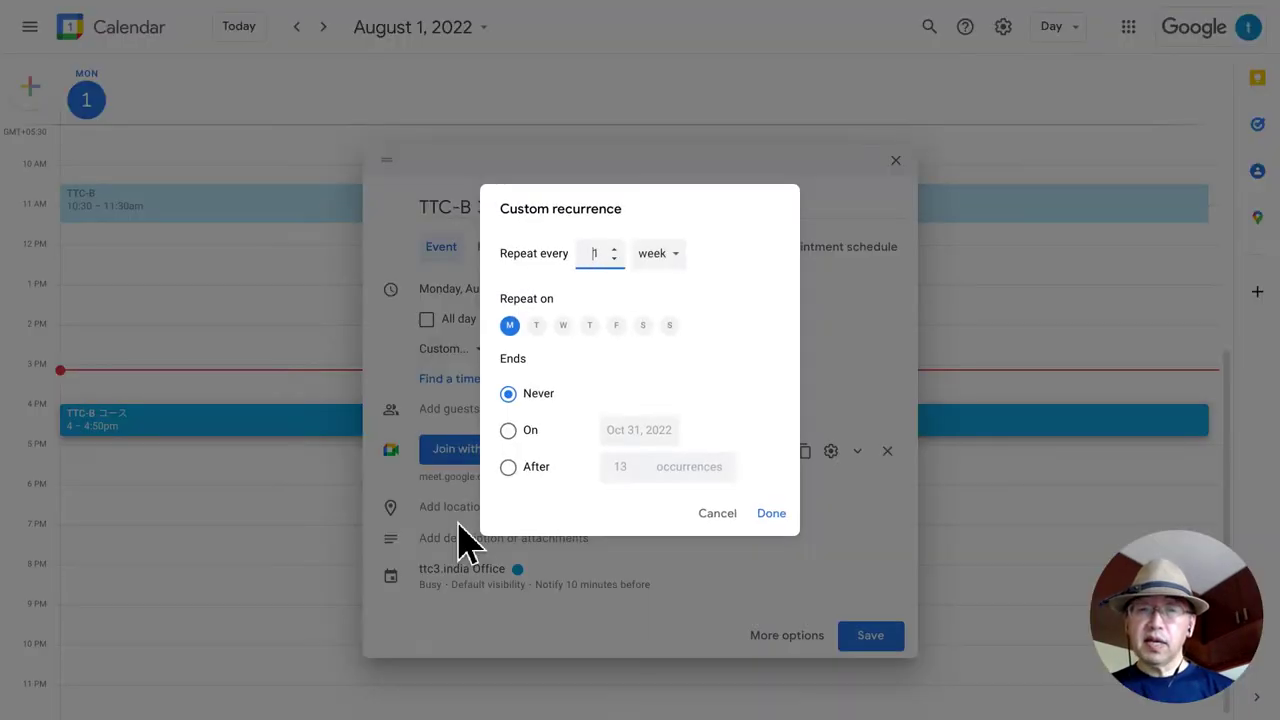
double_click(596, 253)
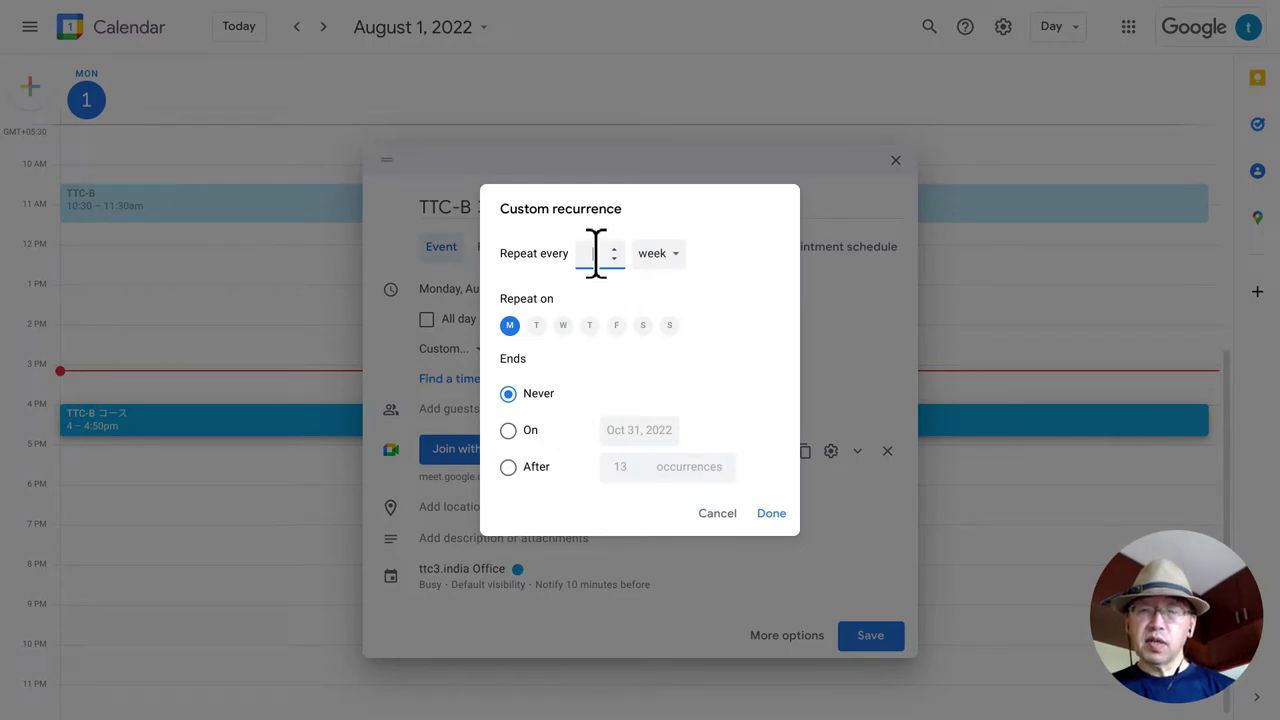
click(508, 467)
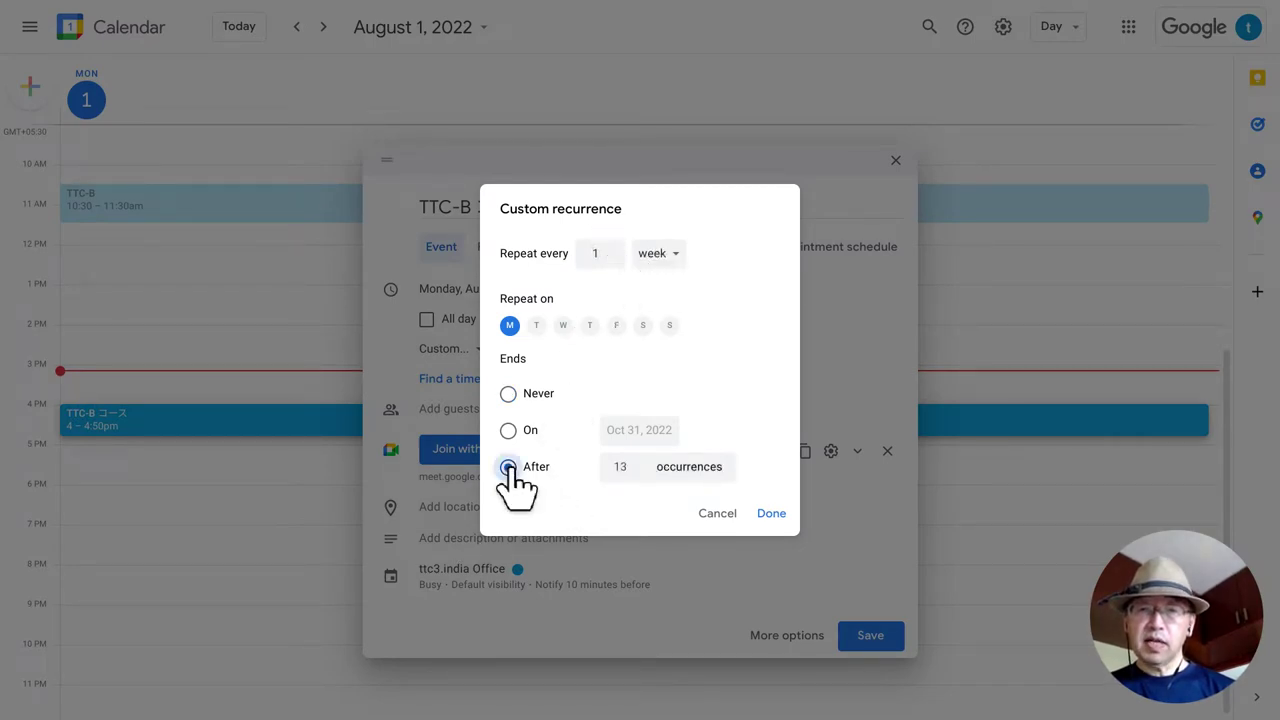
double_click(631, 470)
text(1)
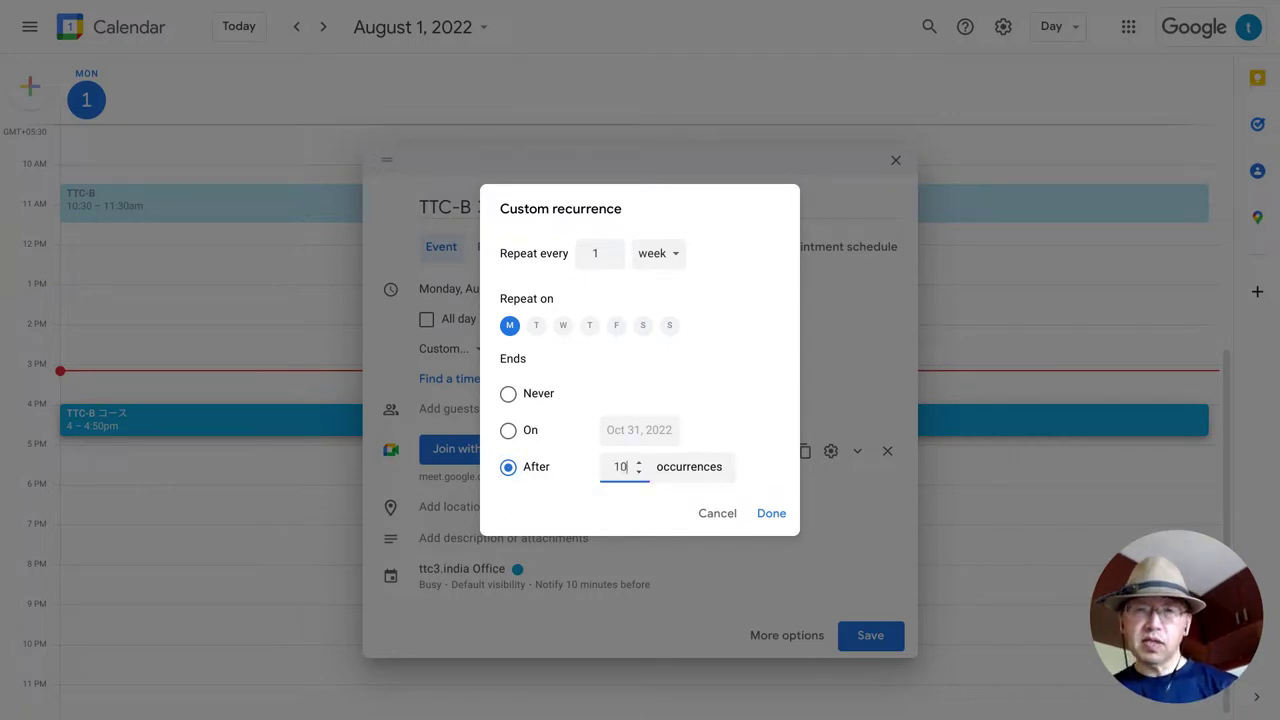
click(662, 525)
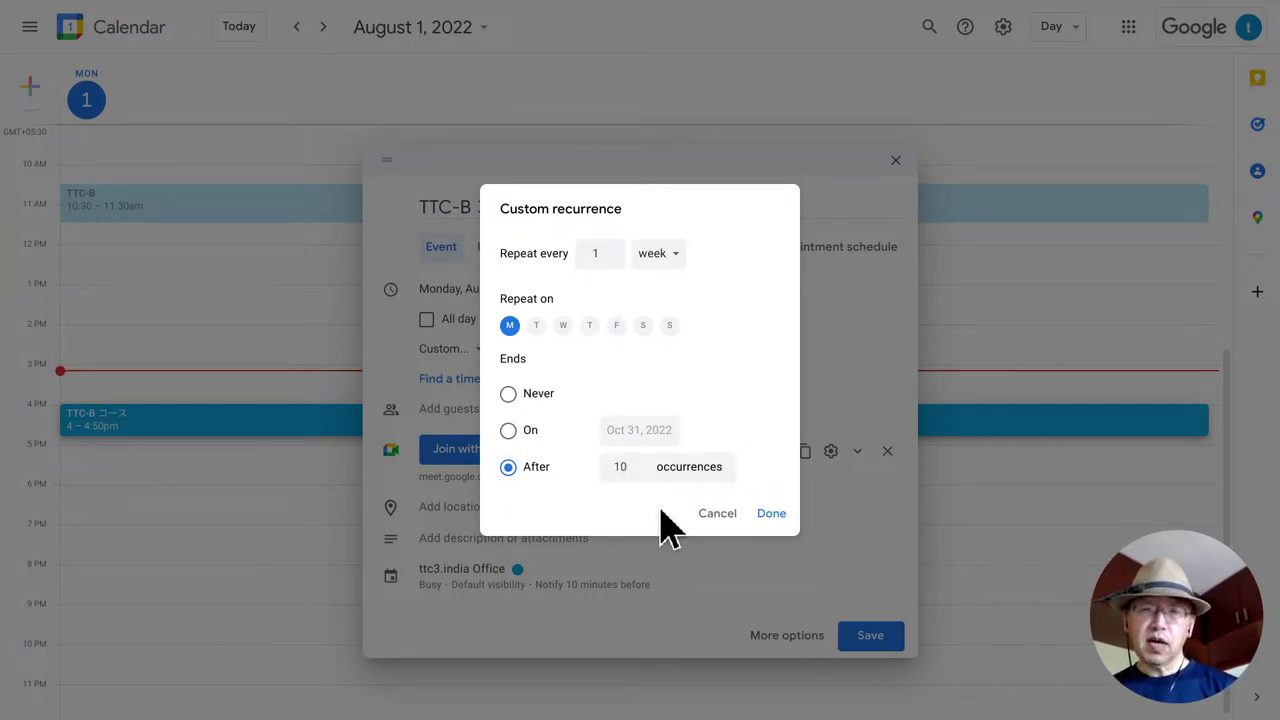
click(768, 514)
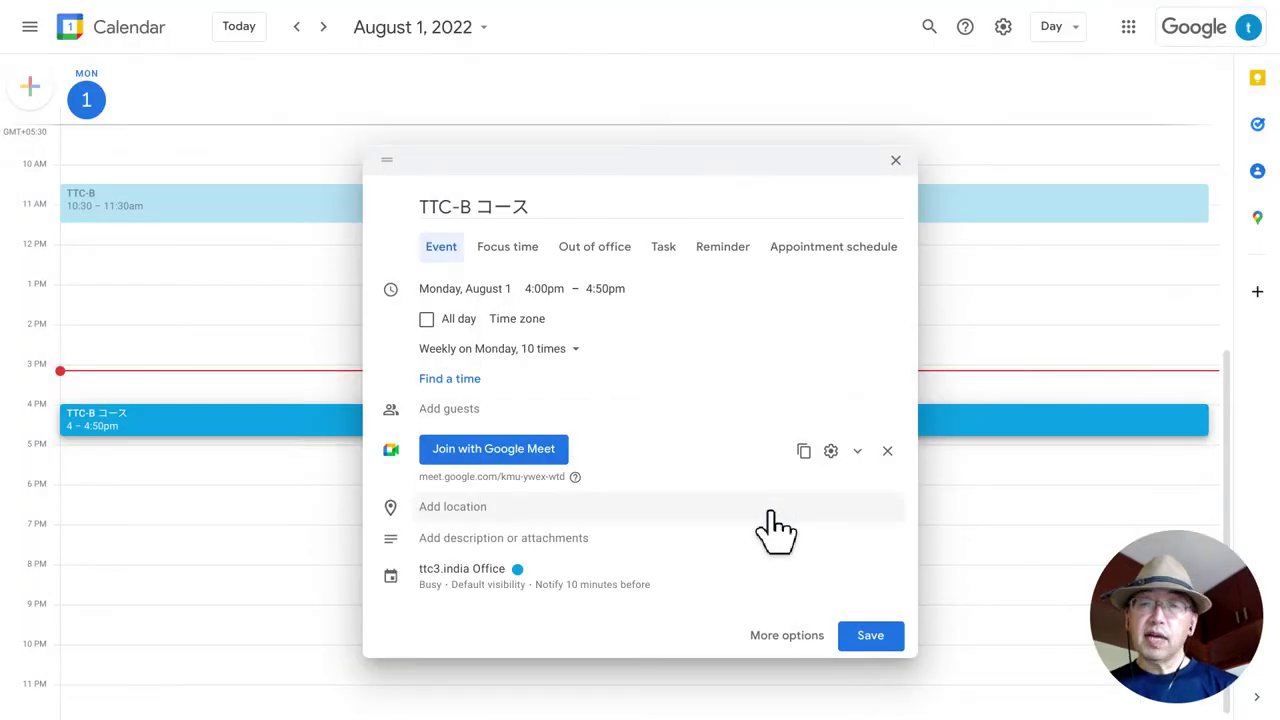